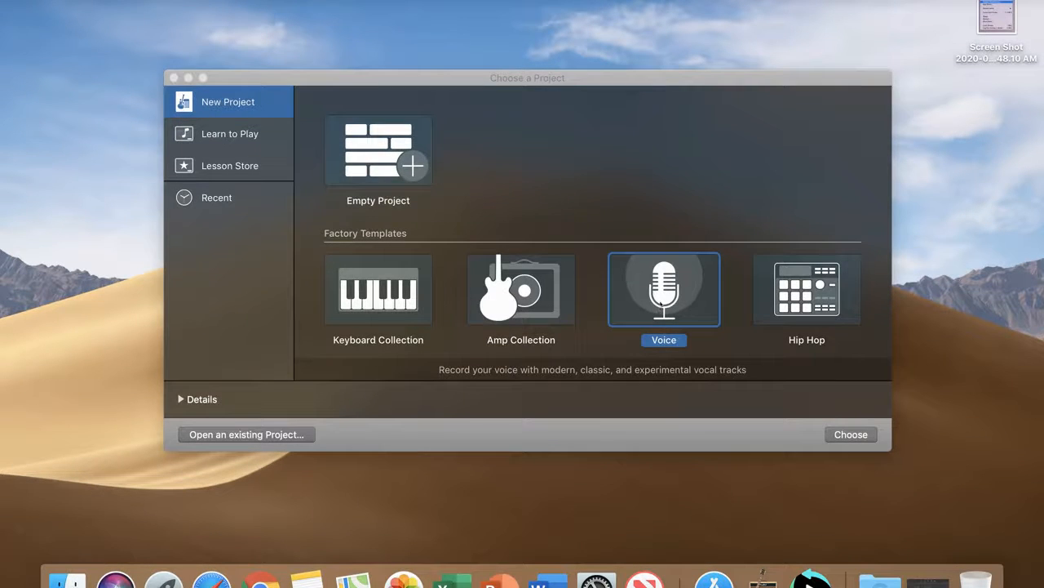
- Create a new project from the Voice template and set the LCD display mode to Time
double_click(660, 304)
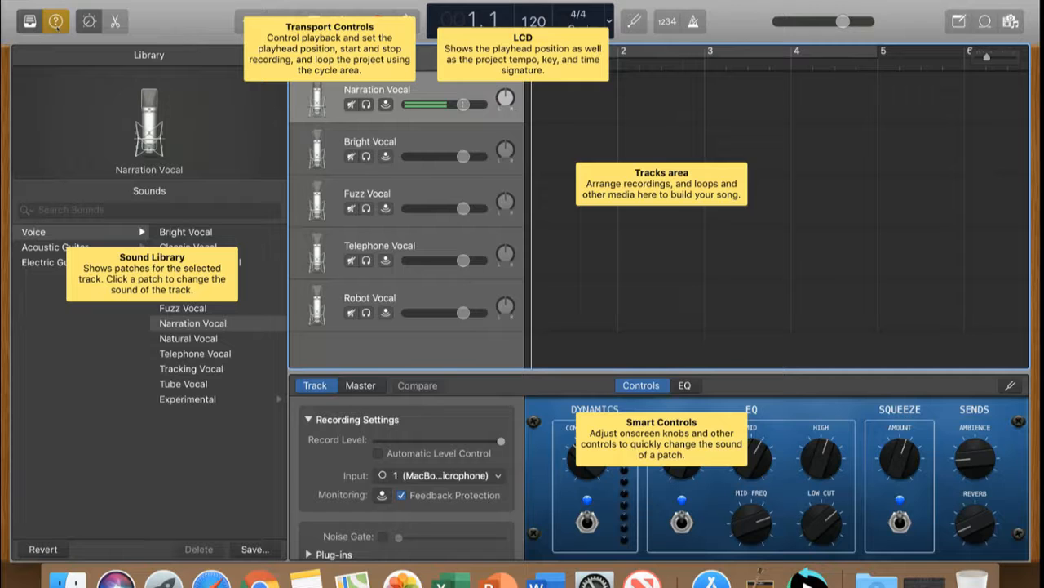
left_click(610, 20)
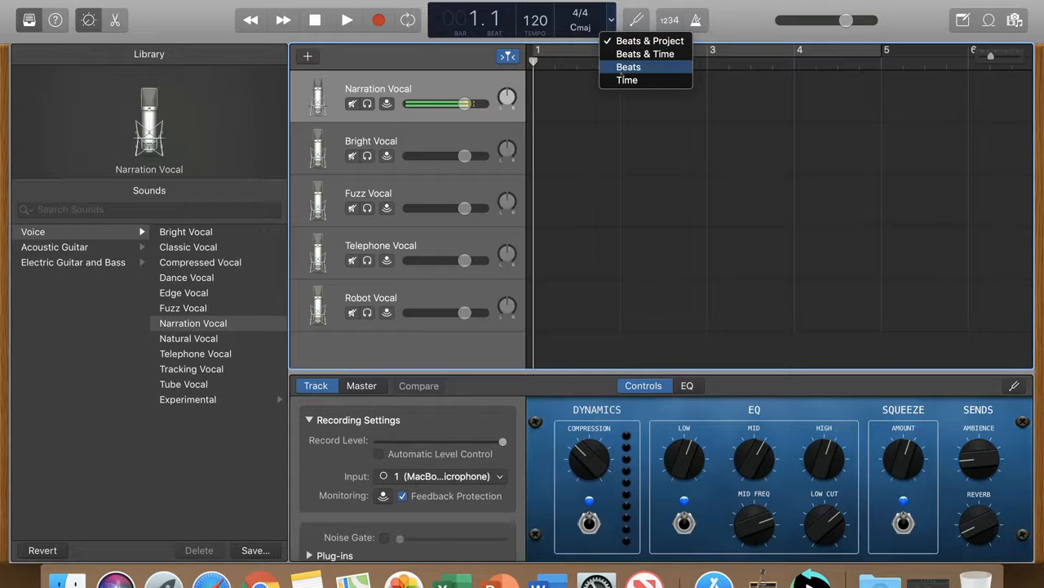
left_click(625, 80)
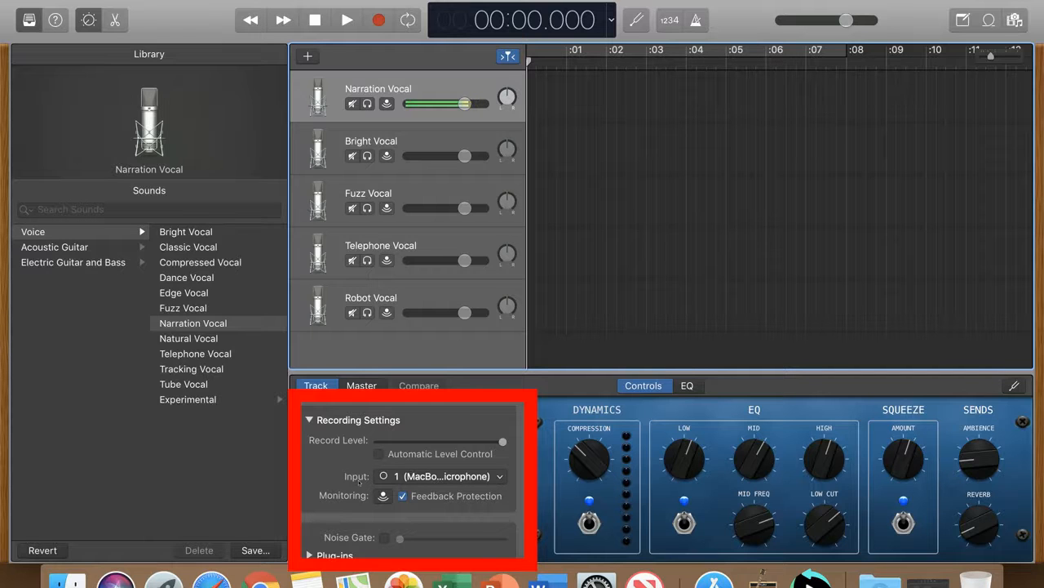
- Review the available recording inputs for the Narration Vocal track
left_click(422, 477)
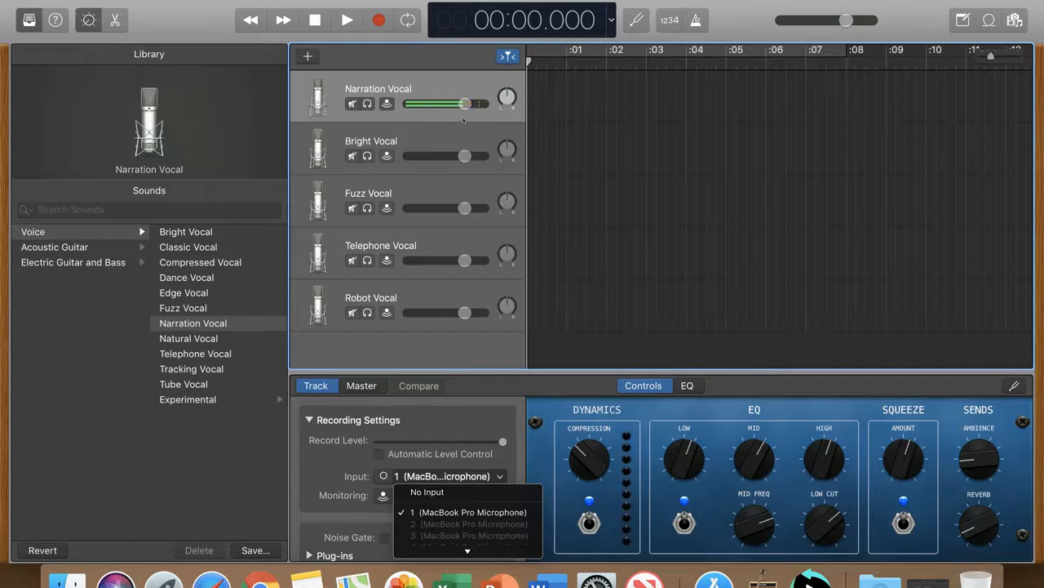
left_click(449, 89)
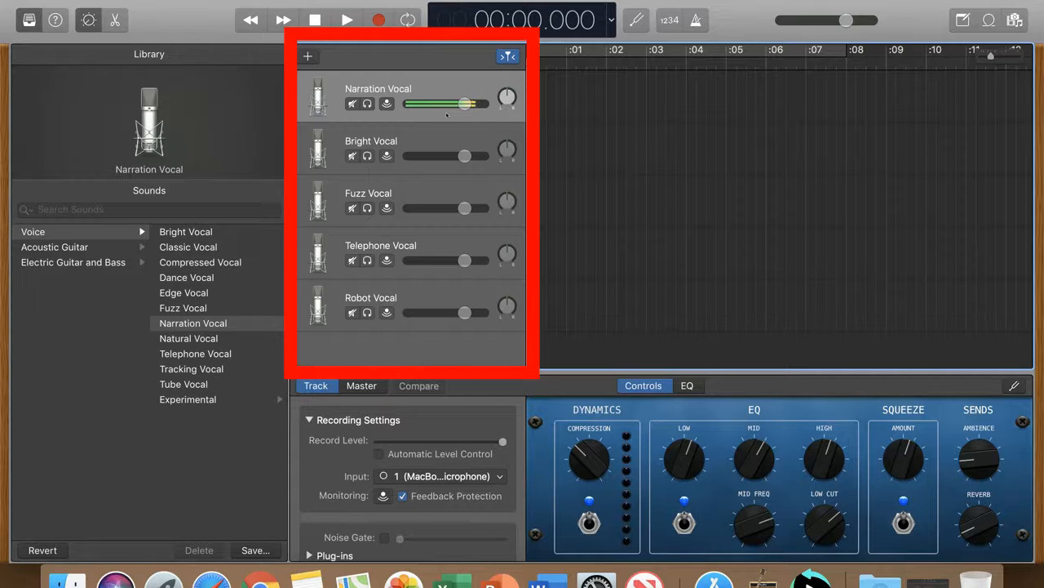
- Delete the Robot Vocal, Telephone Vocal and Fuzz Vocal tracks, and add a new audio track for microphone or line input
left_click(426, 289)
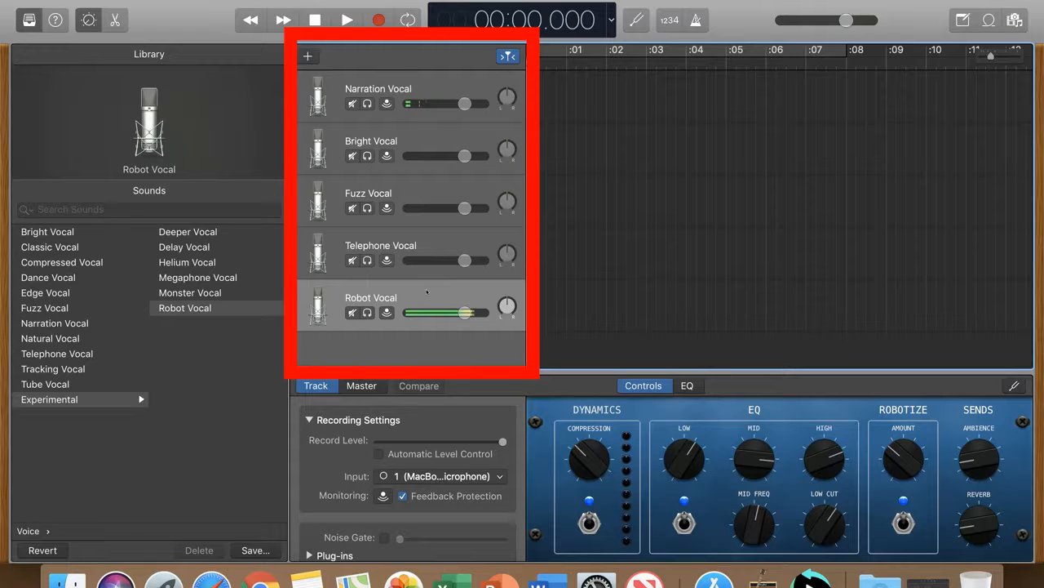
key("super+BackSpace")
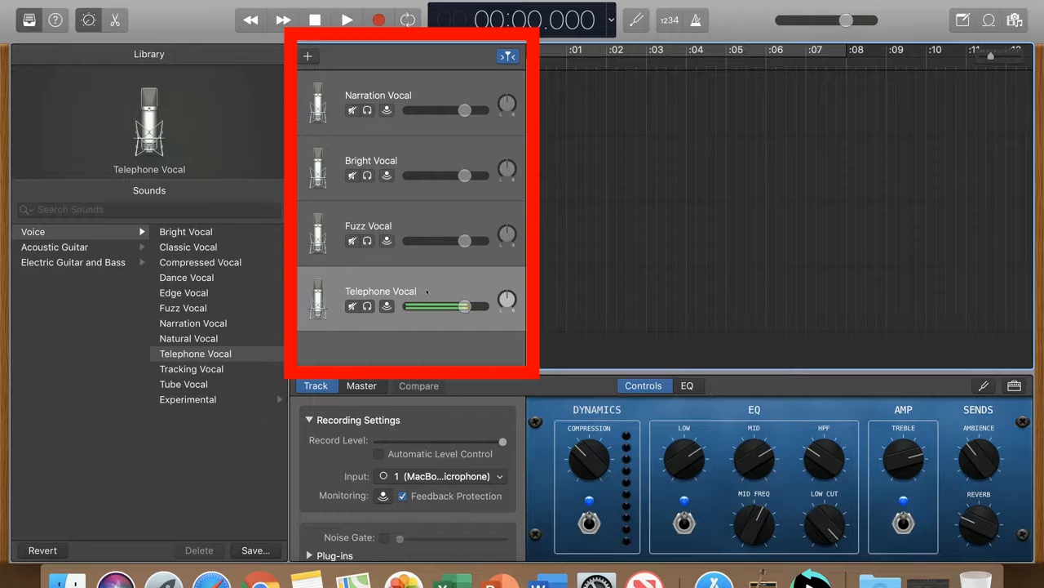
key("super+BackSpace")
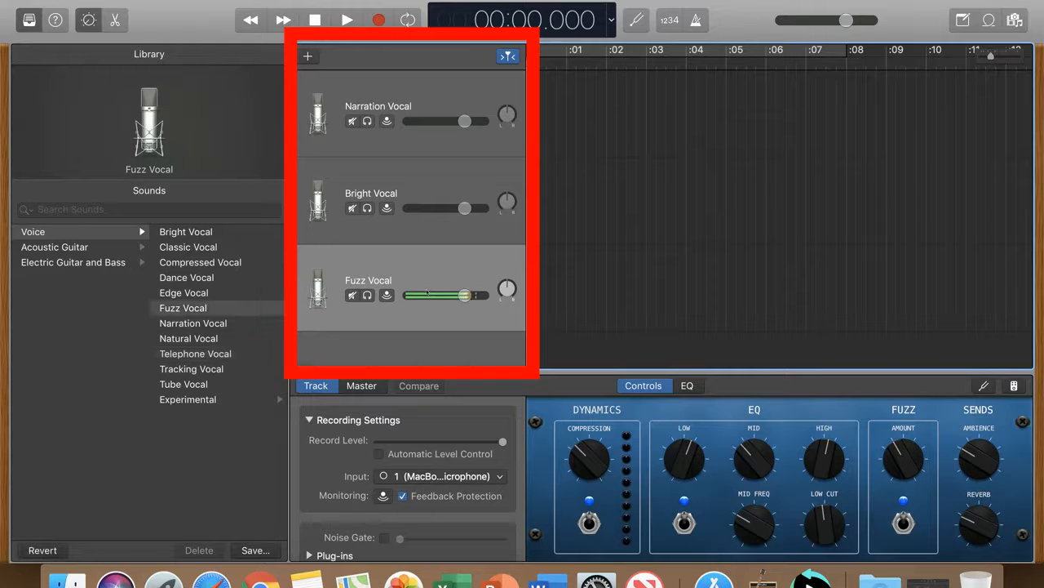
key("super+BackSpace")
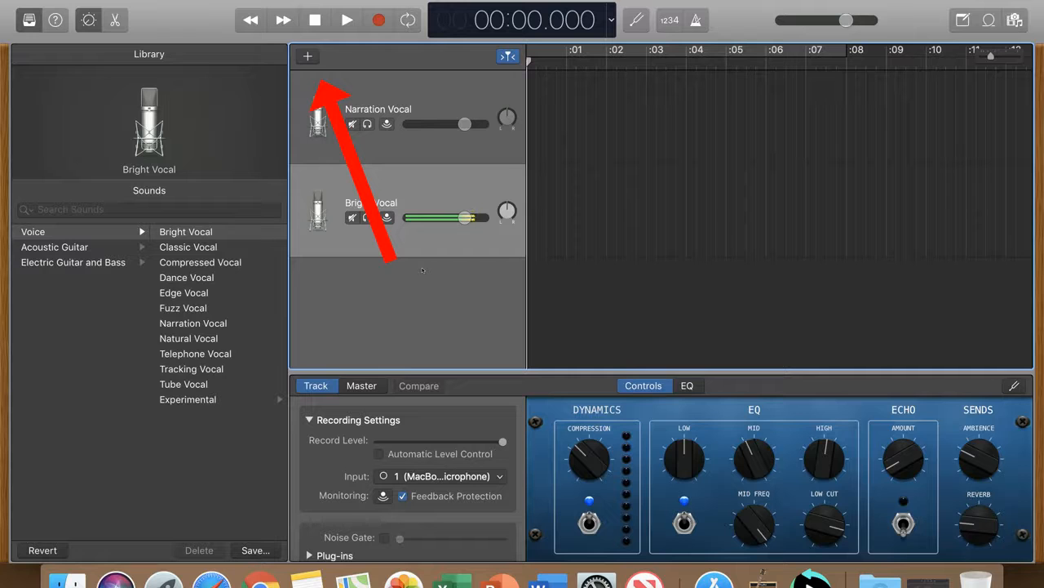
left_click(310, 58)
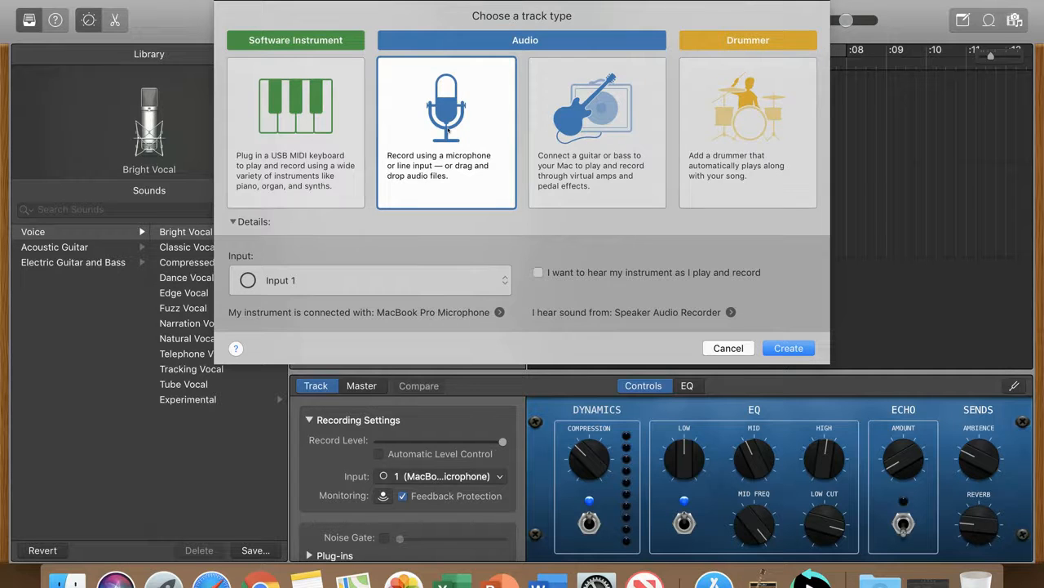
double_click(447, 129)
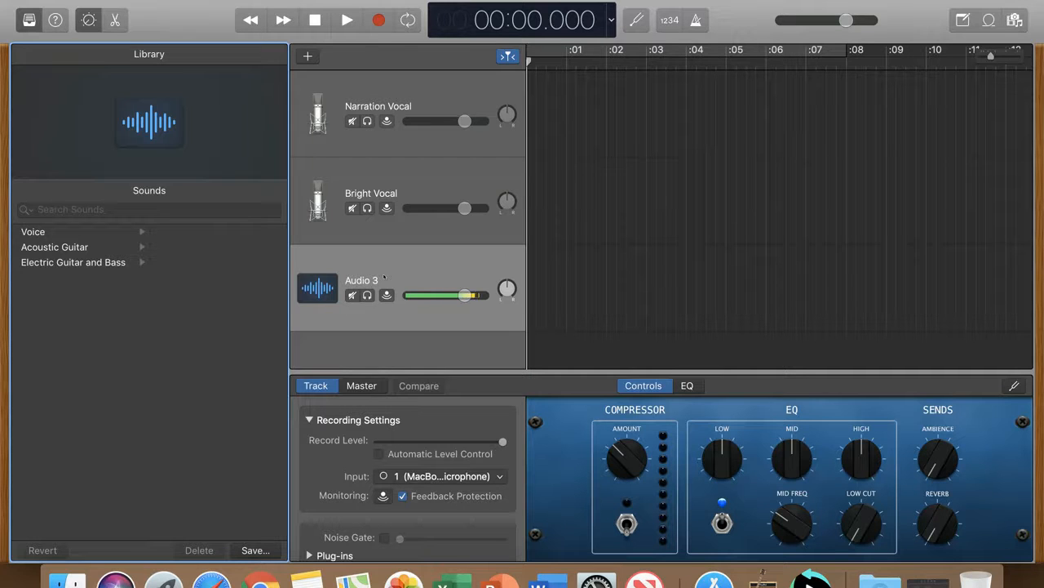
- Record about 50 seconds of narration on the Narration Vocal track
left_click(397, 91)
key("r")
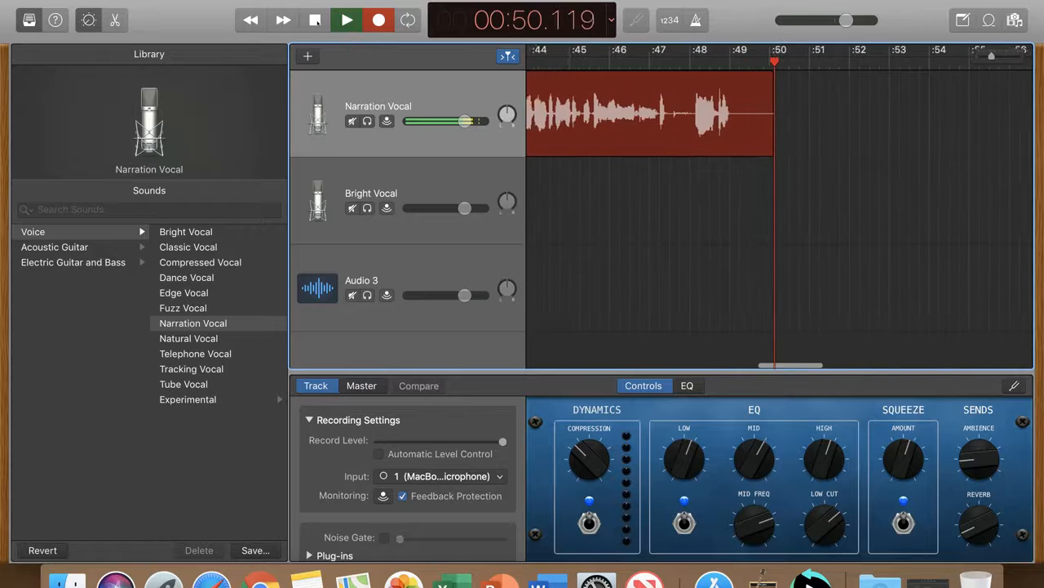
left_click(315, 20)
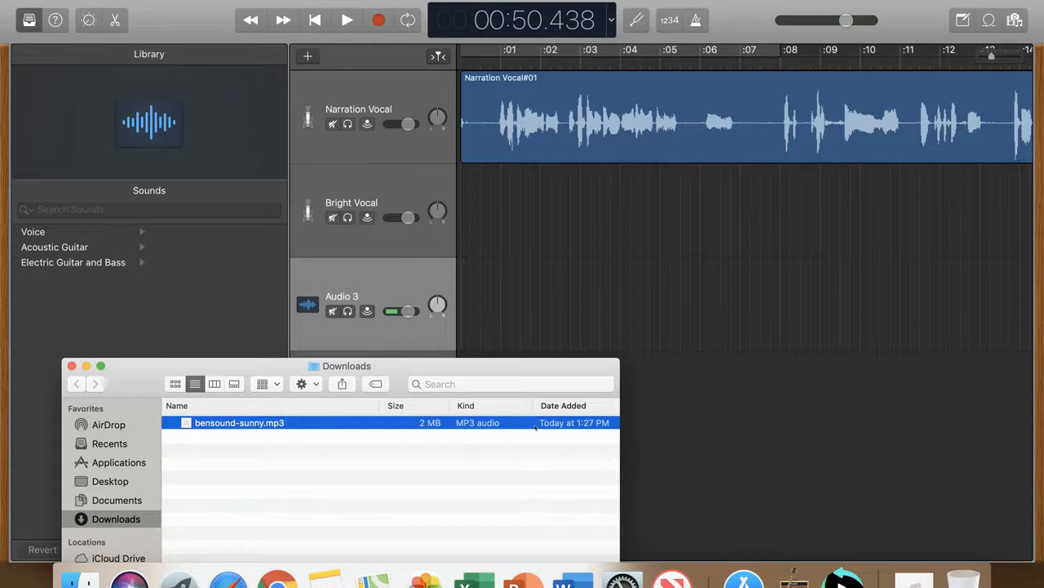
- Import bensound-sunny.mp3 from Downloads at the start of the Audio 3 track and delete the empty Bright Vocal track
mouse_move(536, 427)
left_mouse_down()
mouse_move(617, 296)
mouse_move(480, 284)
left_mouse_up()
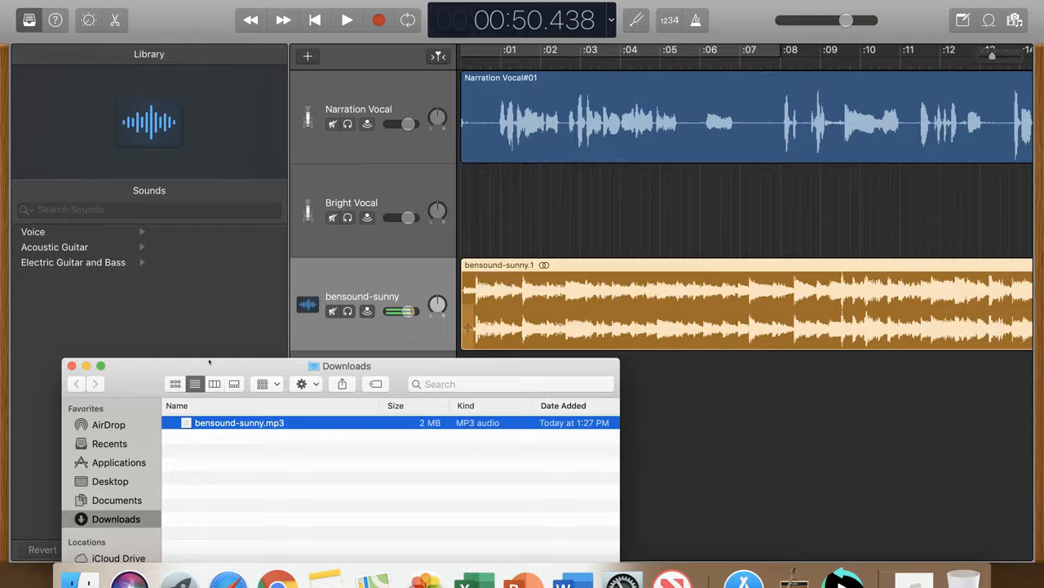
left_click(71, 366)
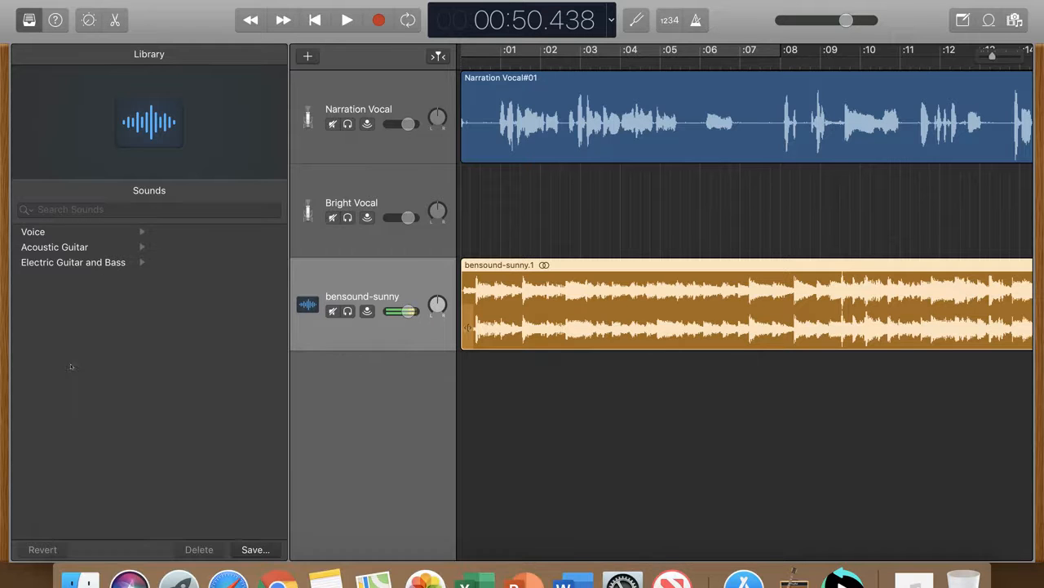
left_click(418, 172)
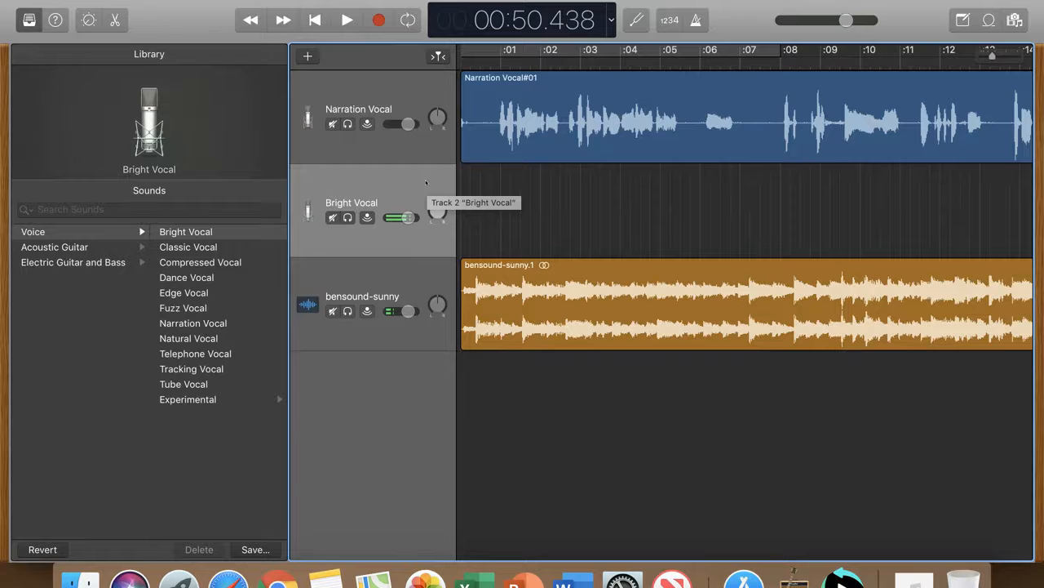
key("super+BackSpace")
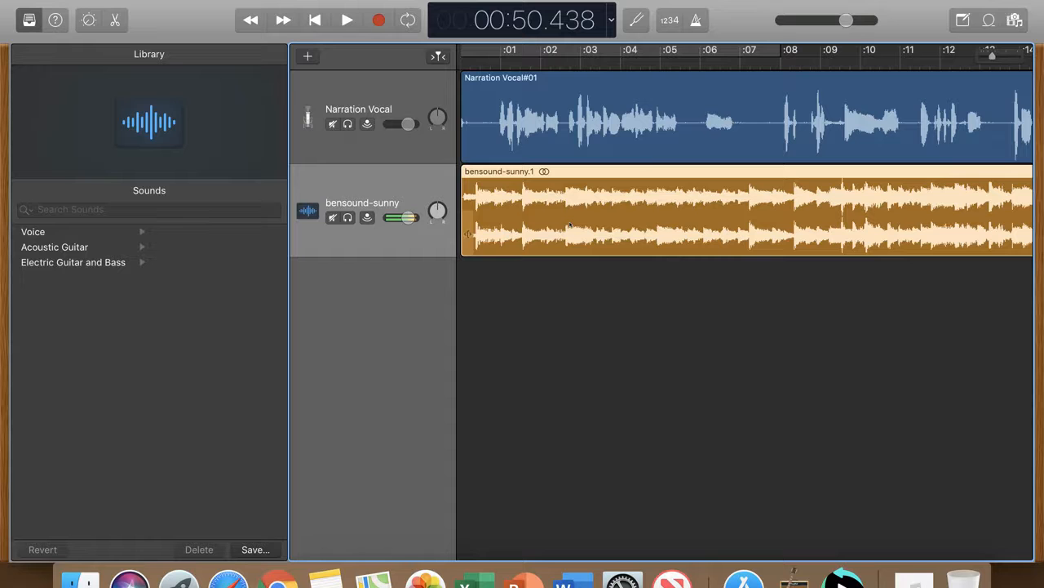
- Open the audio editor and split the Narration Vocal region at 6 seconds and at 7 seconds
left_click(115, 20)
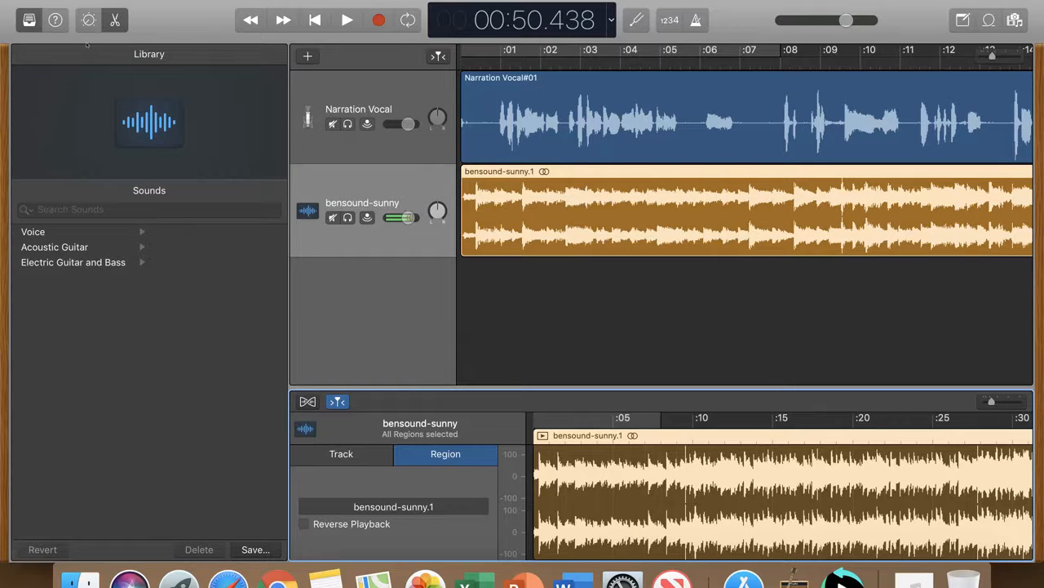
left_click(699, 57)
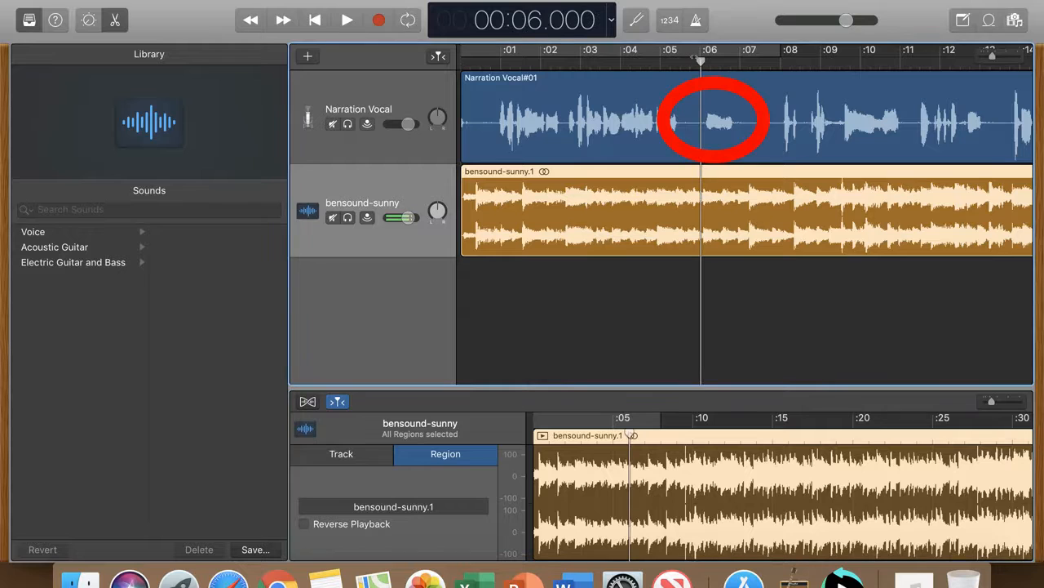
mouse_move(699, 59)
left_mouse_down()
mouse_move(741, 61)
mouse_move(690, 63)
mouse_move(739, 62)
mouse_move(700, 63)
left_mouse_up()
left_click(703, 98)
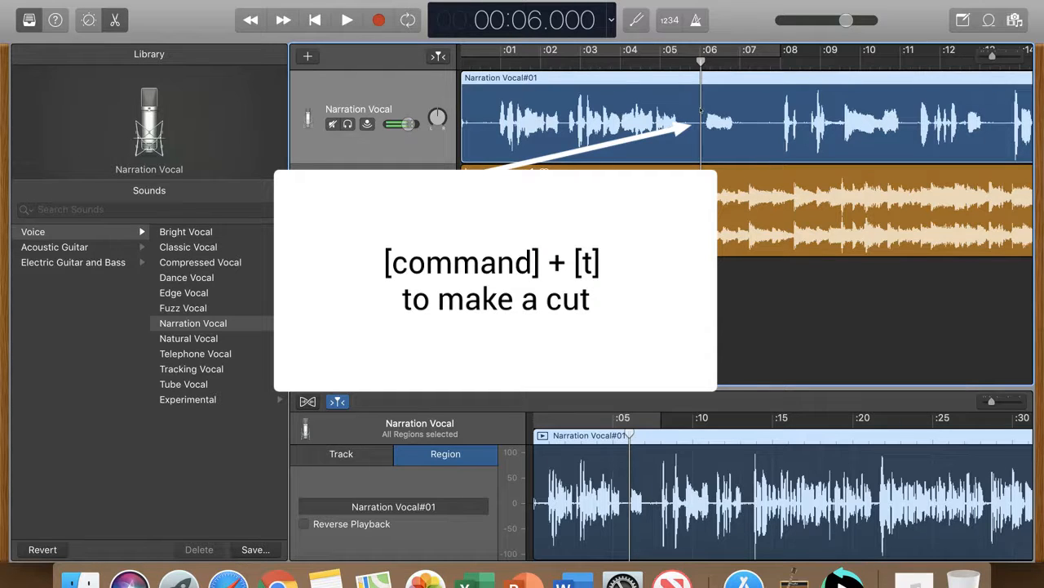
key("super+t")
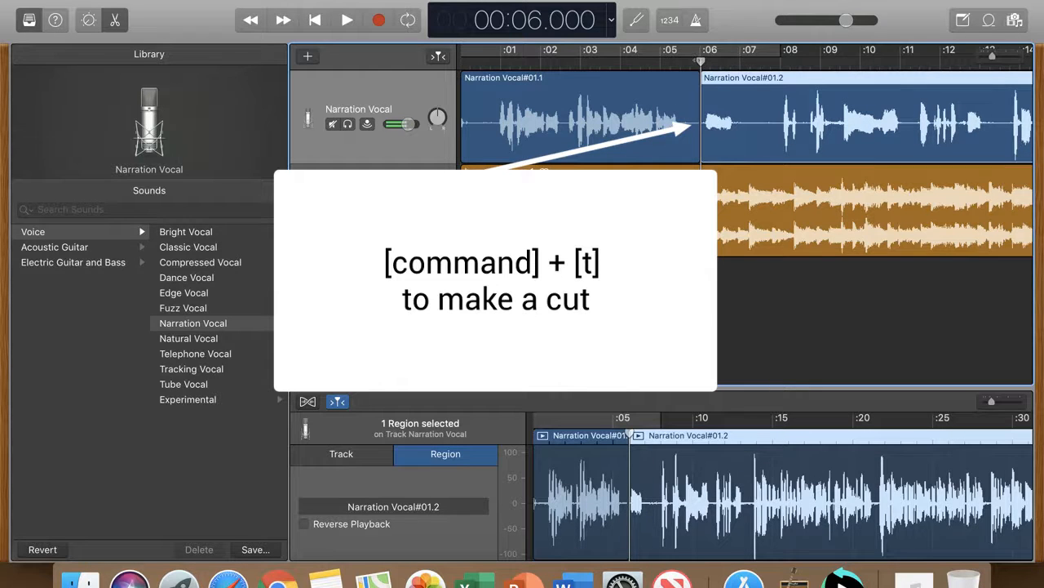
left_click_drag(700, 63, 735, 67)
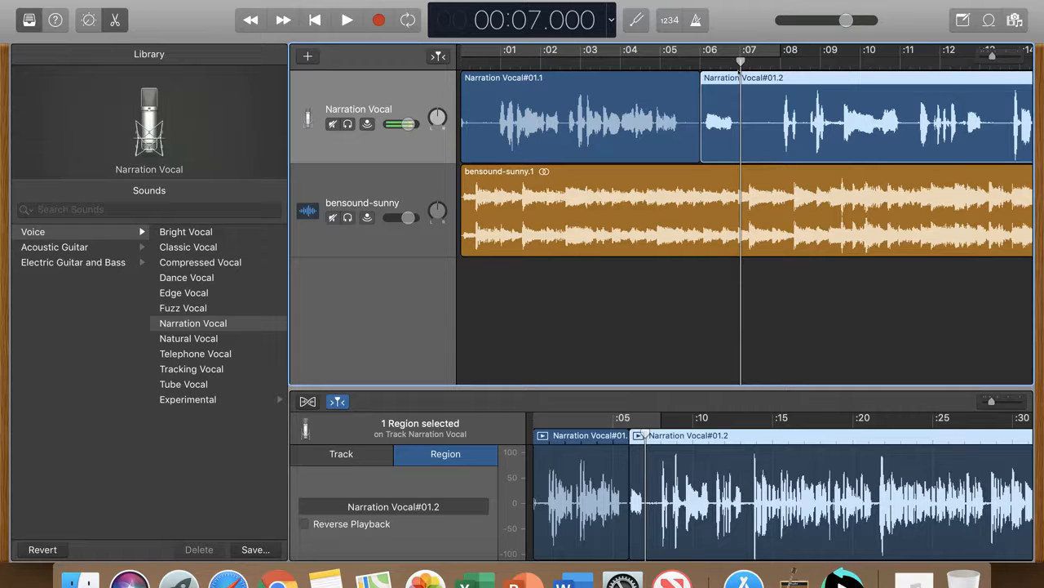
key("super+t")
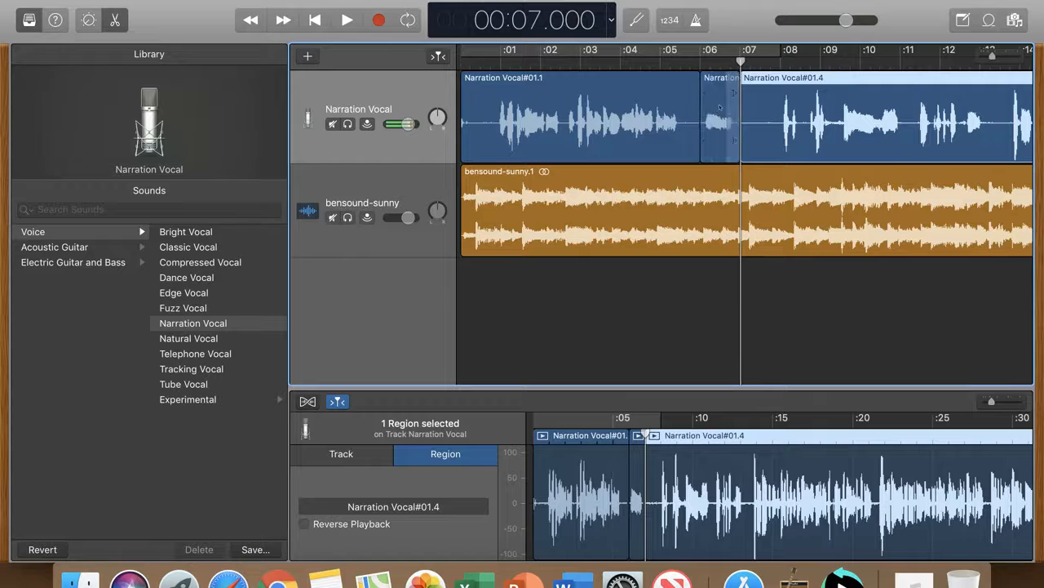
- Delete the narration segment between 6 and 7 seconds and move the following region back to 6 seconds to close the gap
left_click(716, 101)
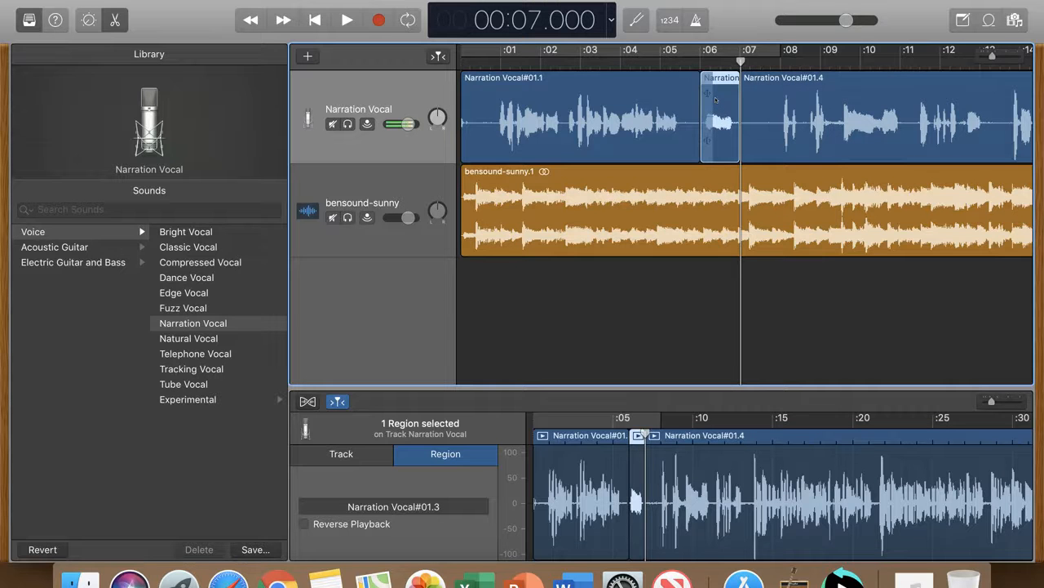
key("Delete")
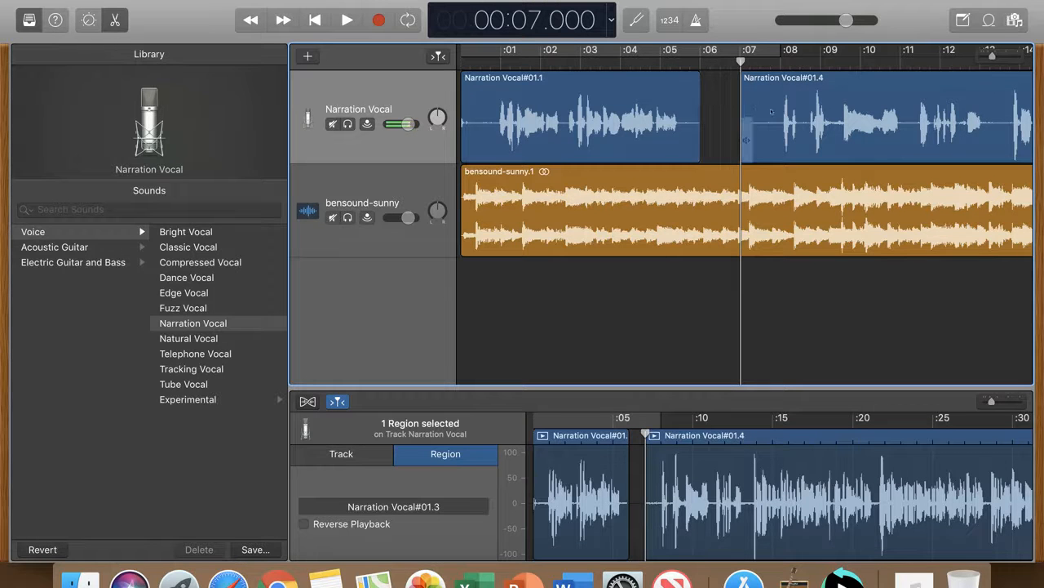
left_click_drag(772, 111, 732, 111)
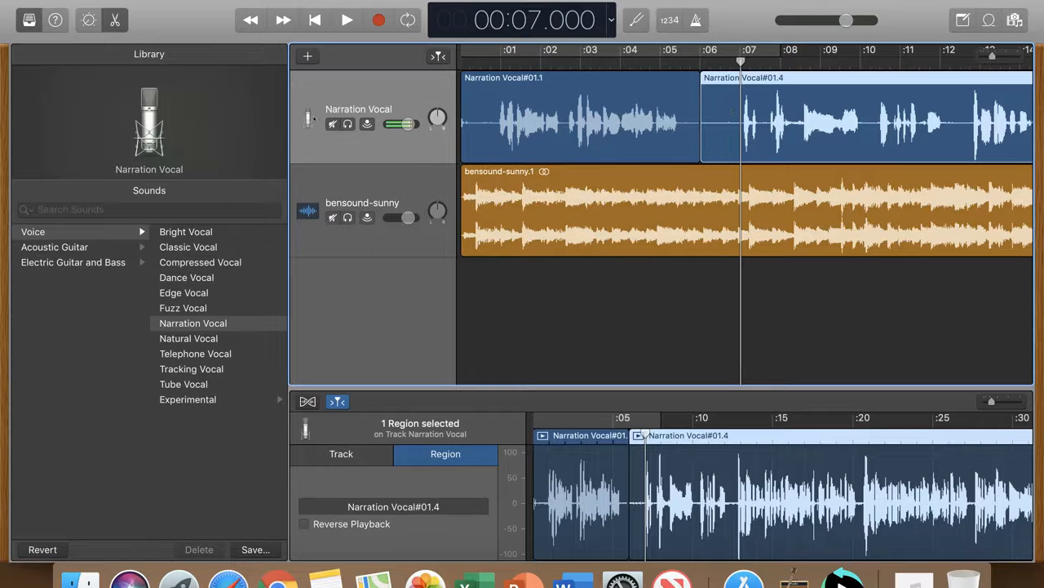
left_click(341, 111)
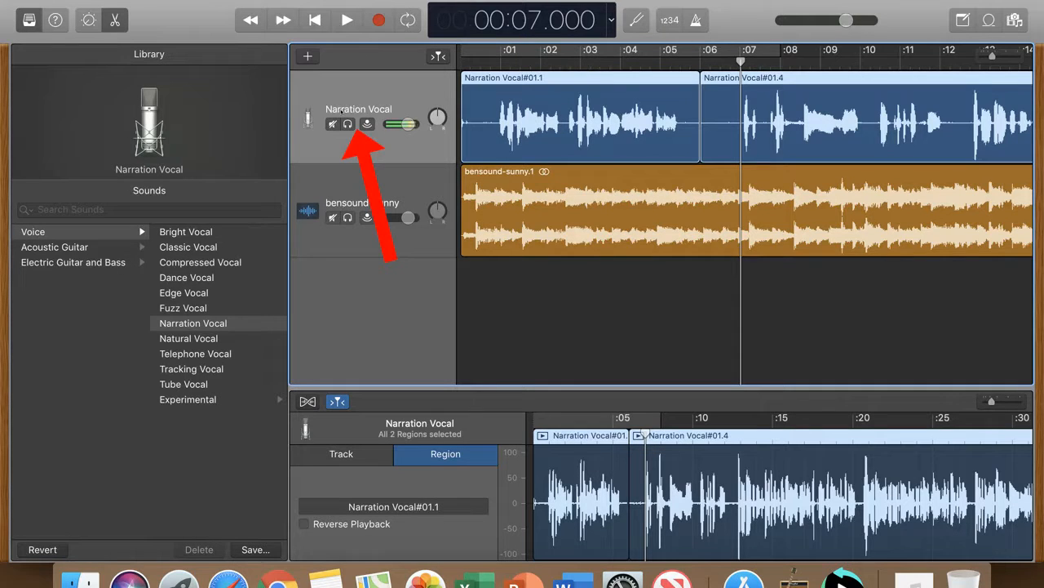
double_click(341, 109)
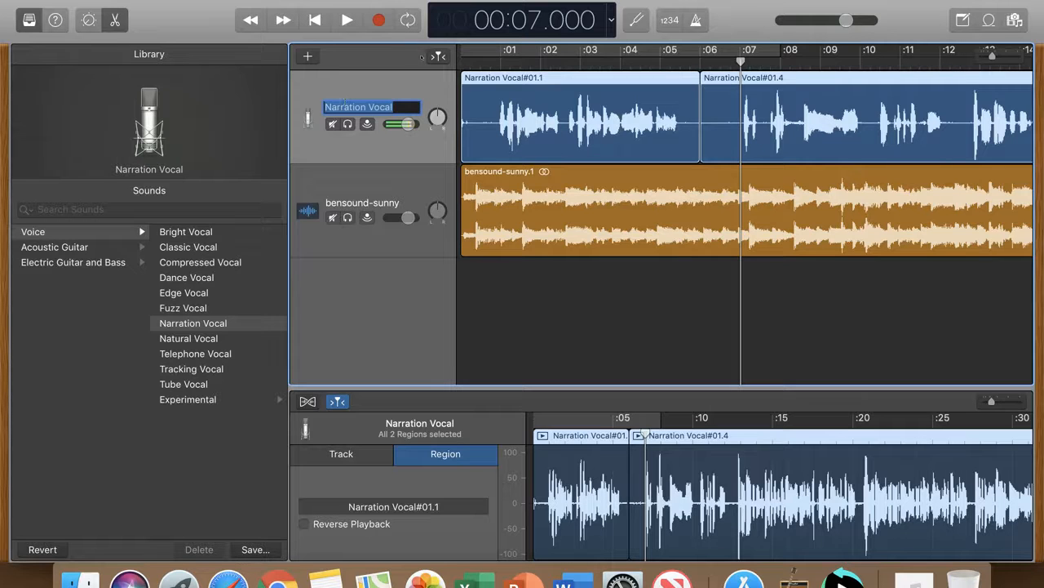
left_click_drag(396, 81, 375, 86)
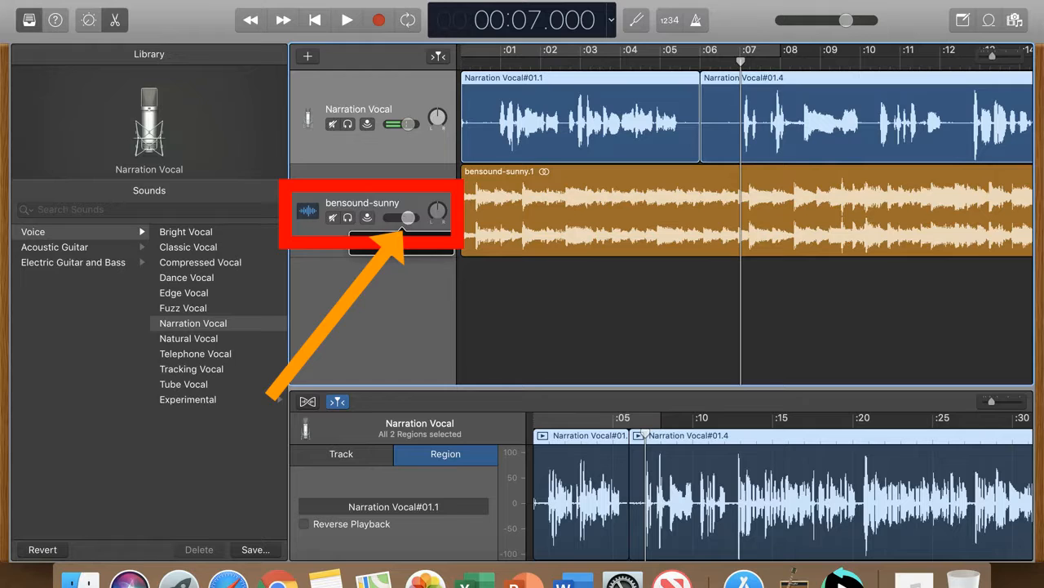
- Lower the bensound-sunny track's volume slightly and show the volume automation for the tracks
left_click_drag(408, 218, 405, 217)
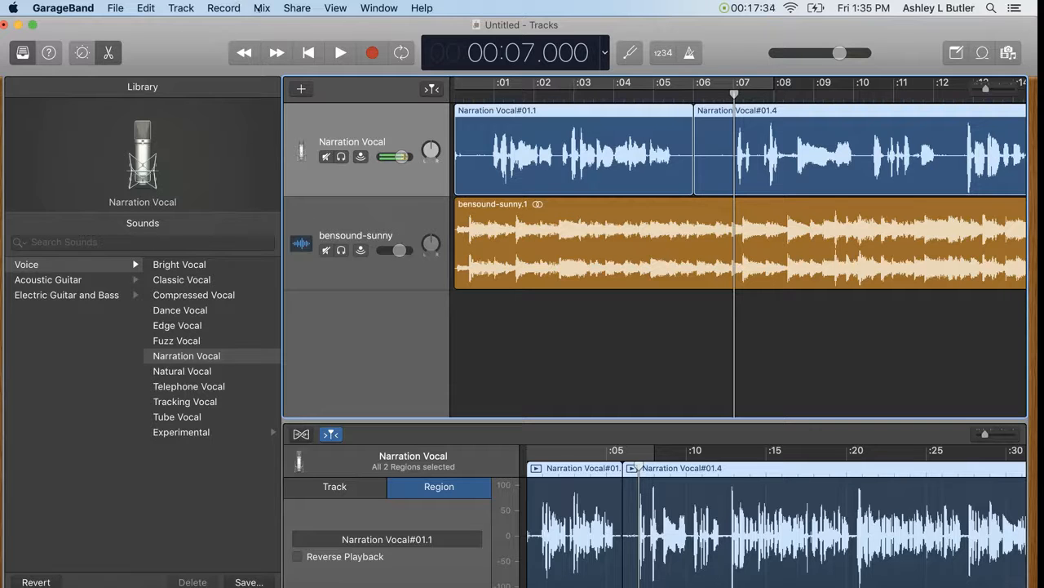
left_click(261, 8)
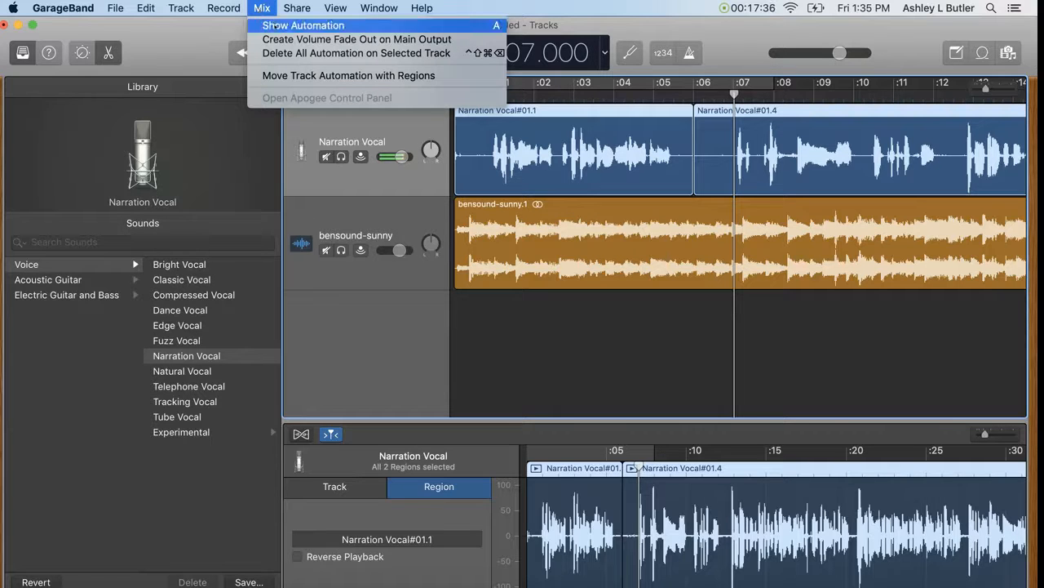
left_click(276, 27)
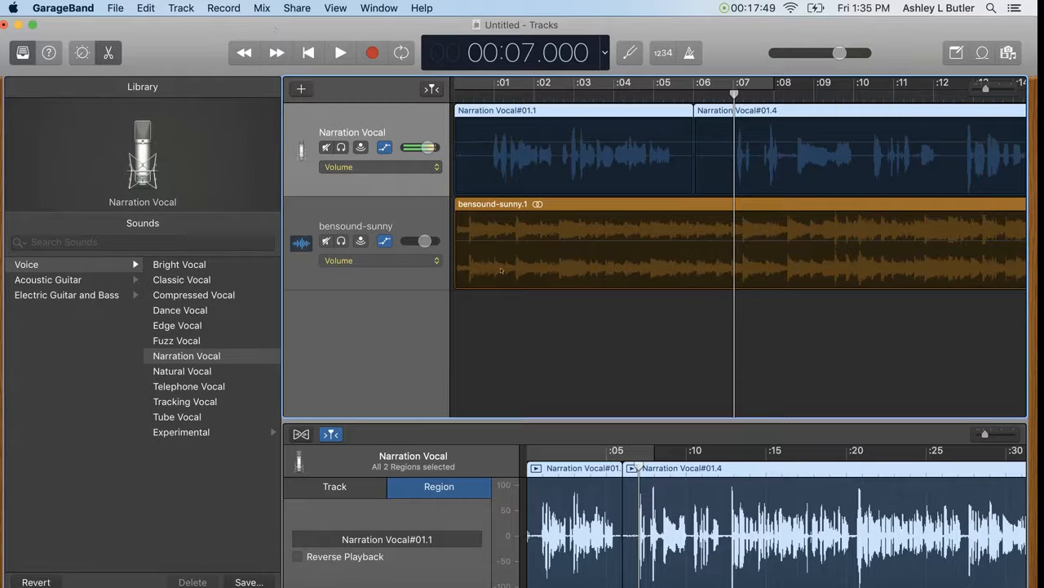
key("a")
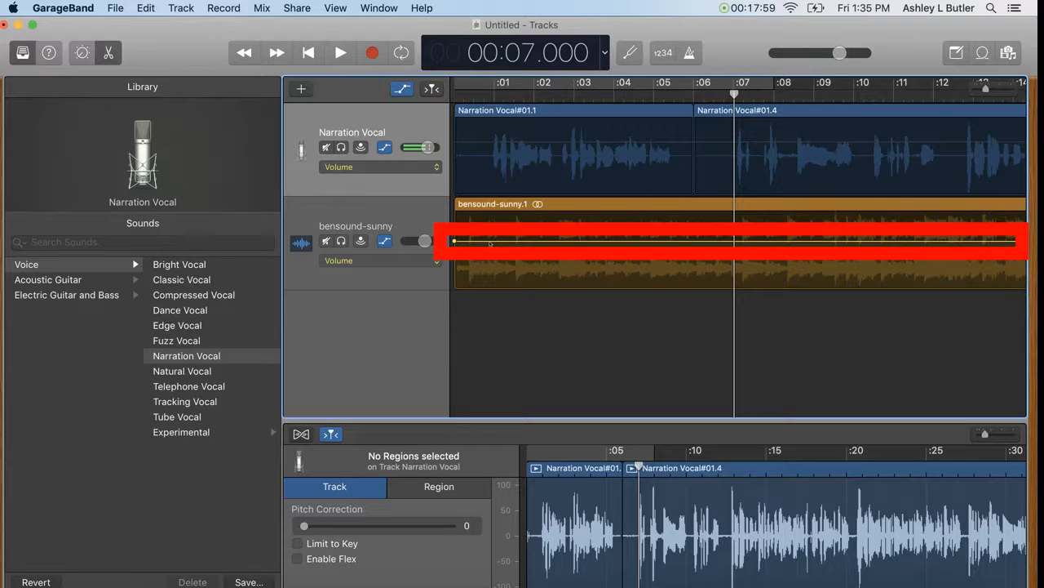
- Add volume automation points to the bensound-sunny track at about 1, 2 and 3 seconds
left_click(490, 242)
left_click(532, 242)
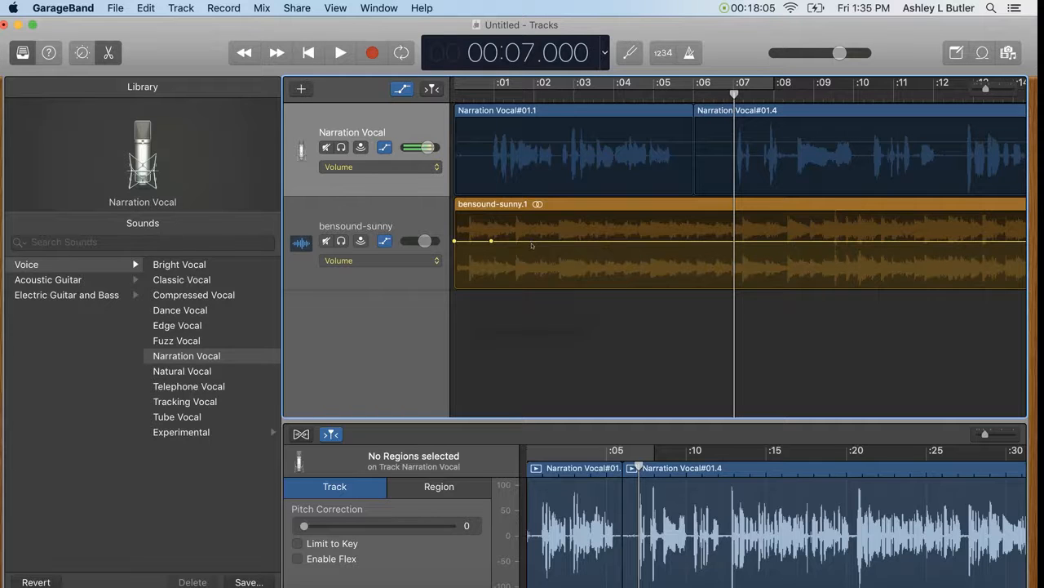
left_click(532, 241)
left_click(532, 241)
left_click(576, 242)
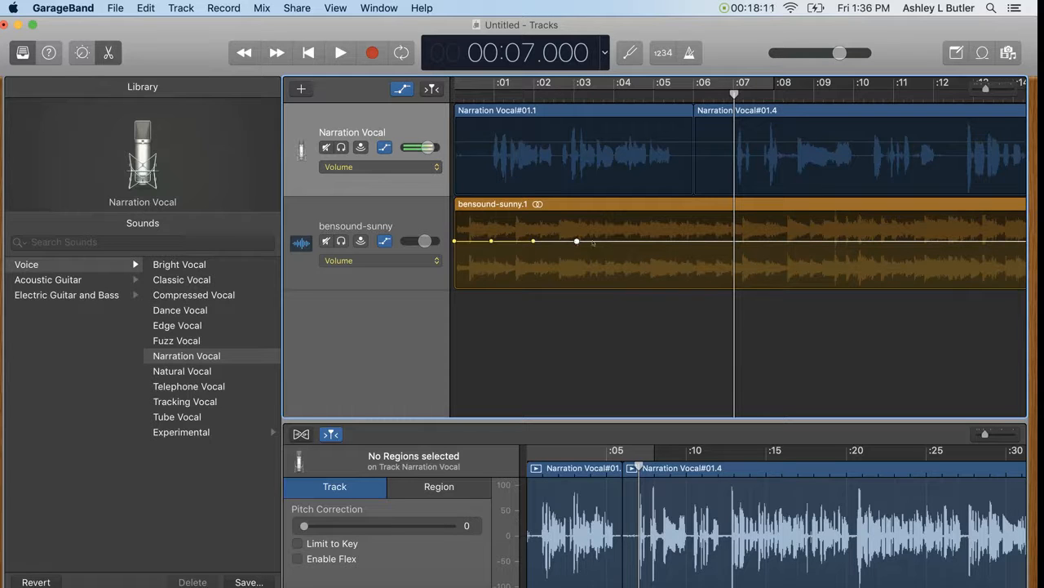
- Add bensound-sunny volume points at about 4 and 5 seconds, and lower the curve to fade down until about 3 seconds and stay low
left_click(617, 241)
left_click(652, 242)
left_click_drag(491, 242, 584, 275)
left_click_drag(617, 242, 616, 275)
left_click_drag(652, 242, 652, 275)
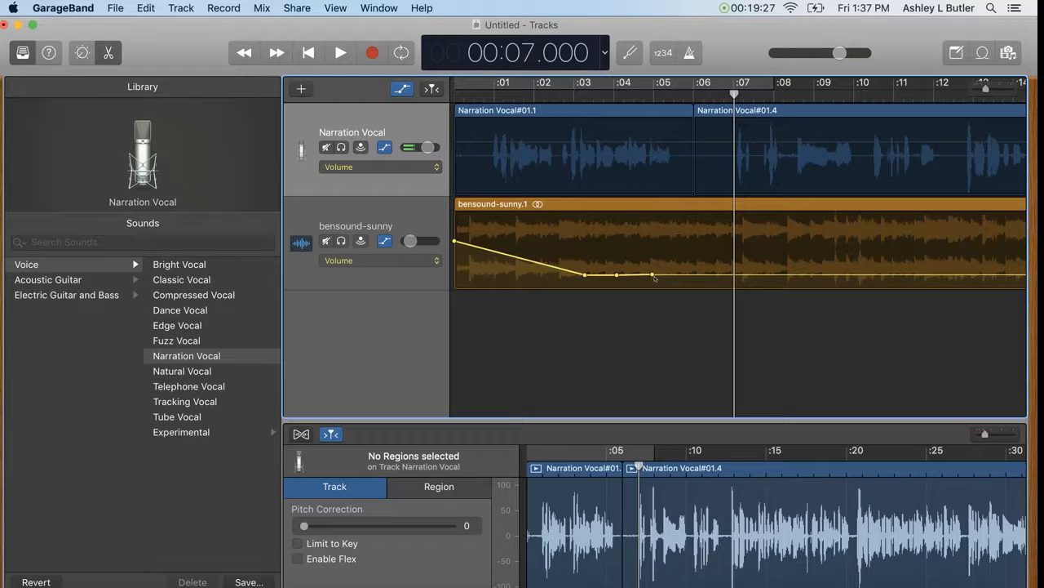
- Show the Smart Controls for the Narration Vocal track in place of the audio editor
left_click(181, 8)
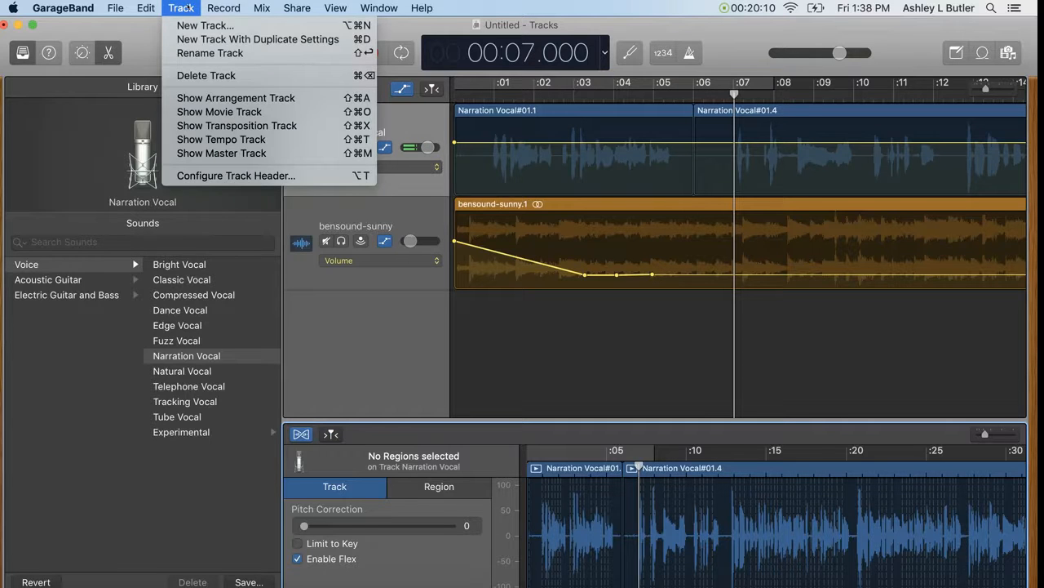
mouse_move(148, 14)
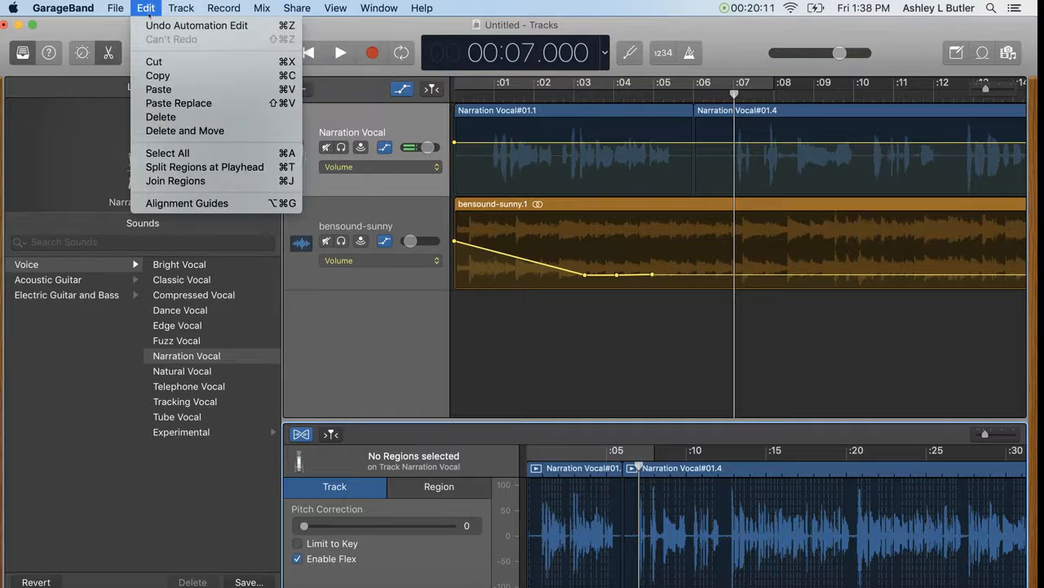
mouse_move(106, 10)
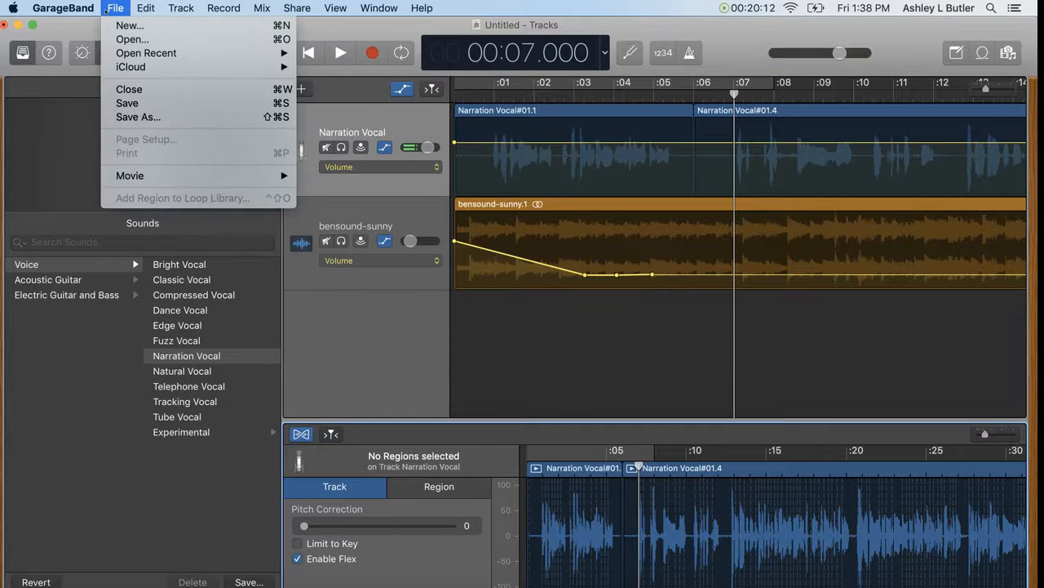
left_click(85, 32)
left_click(82, 52)
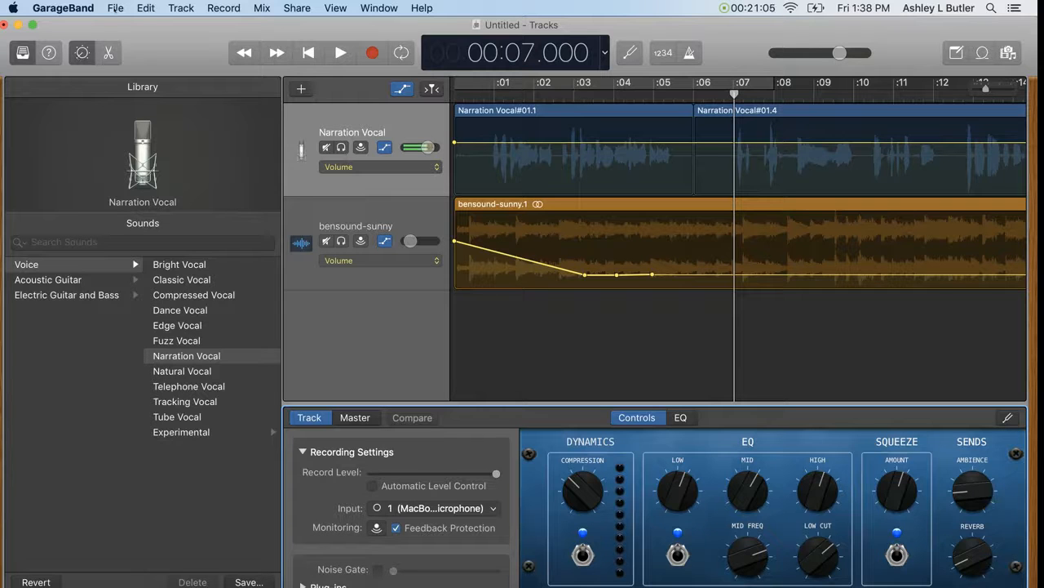
left_click(116, 8)
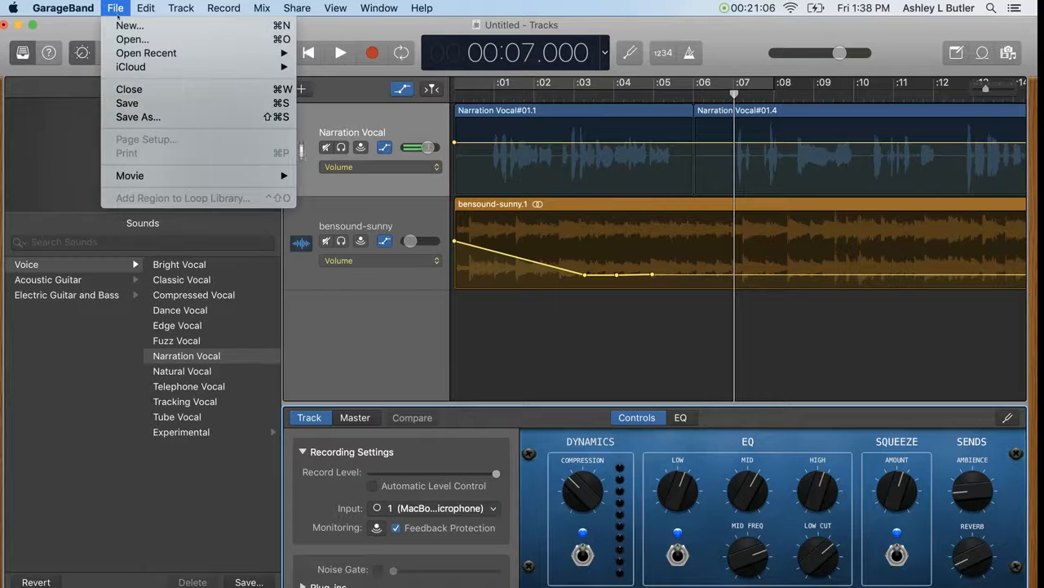
left_click(135, 117)
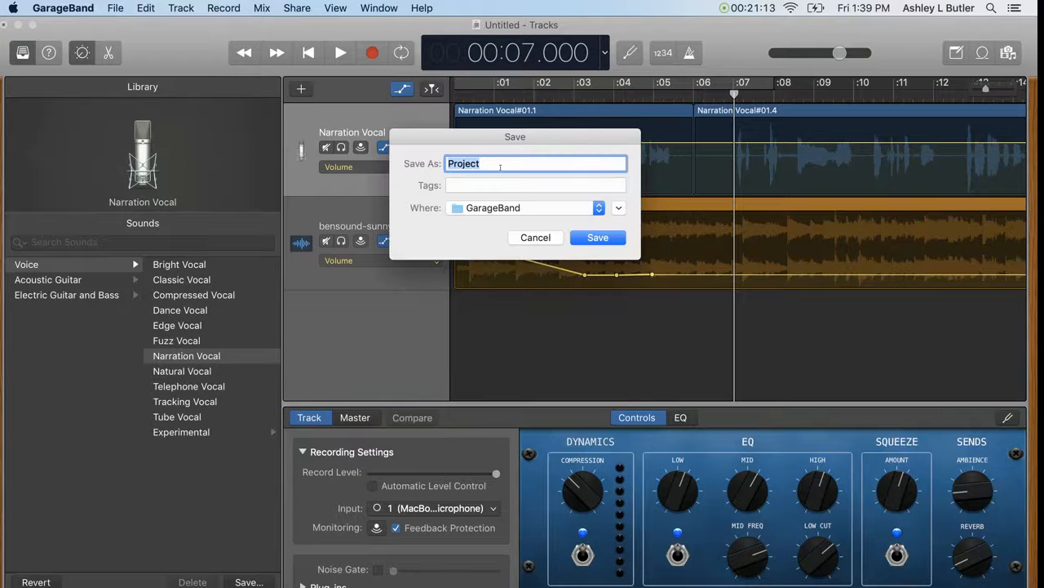
left_click(535, 238)
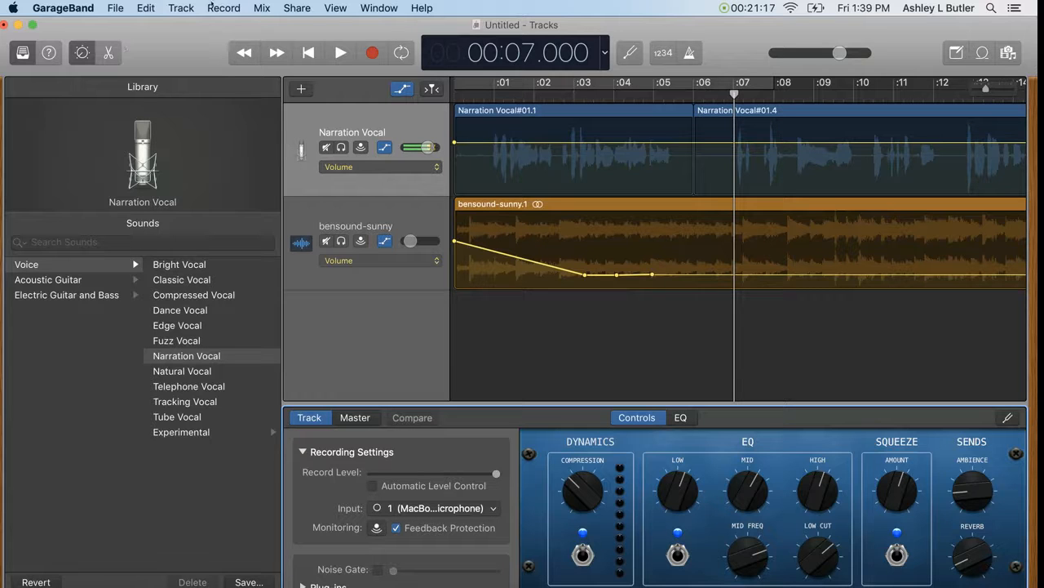
- Start exporting the song to disk with MP3 as the file format
left_click(113, 8)
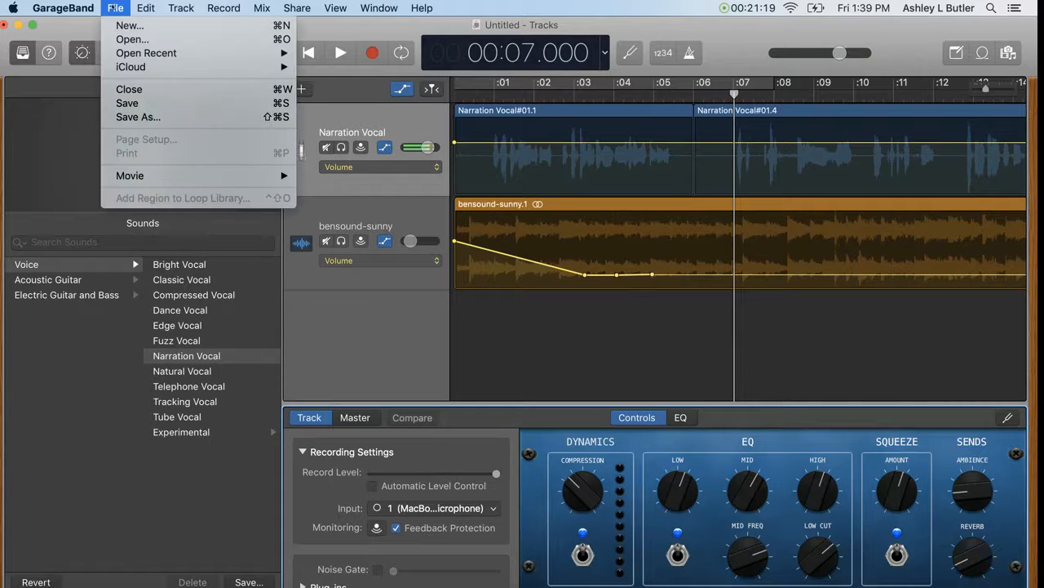
mouse_move(289, 8)
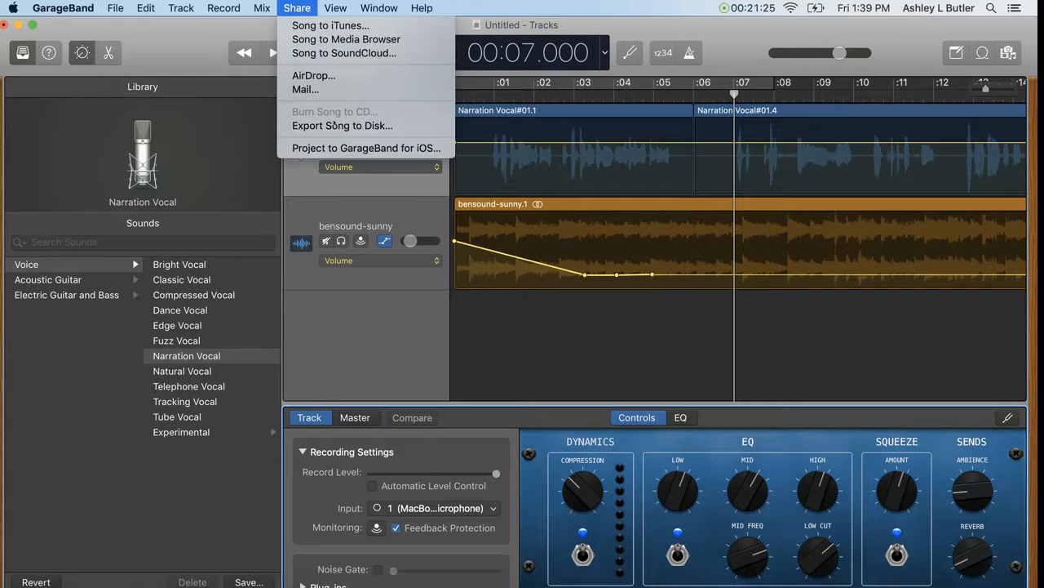
left_click(335, 126)
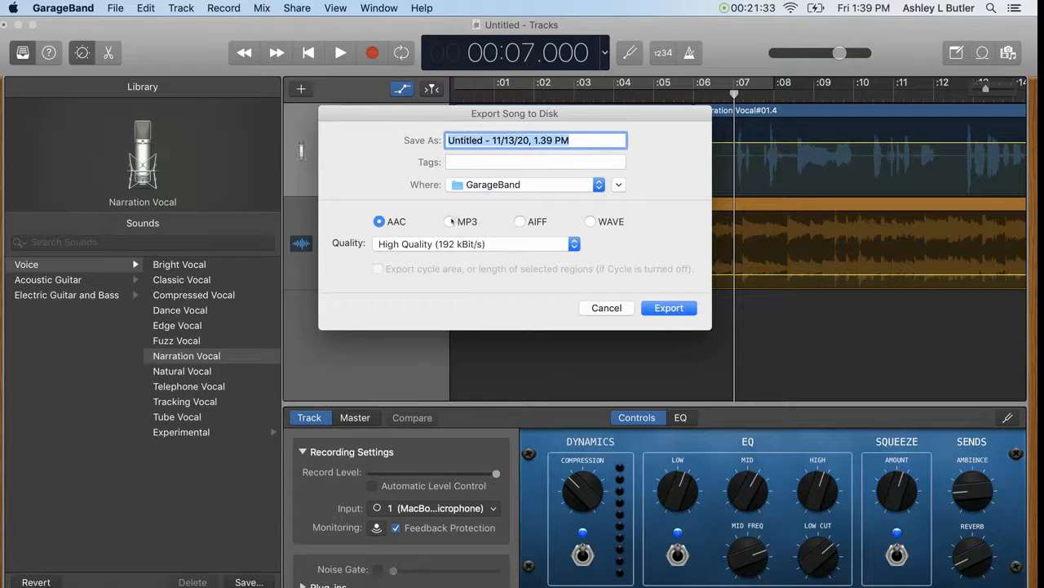
left_click(450, 221)
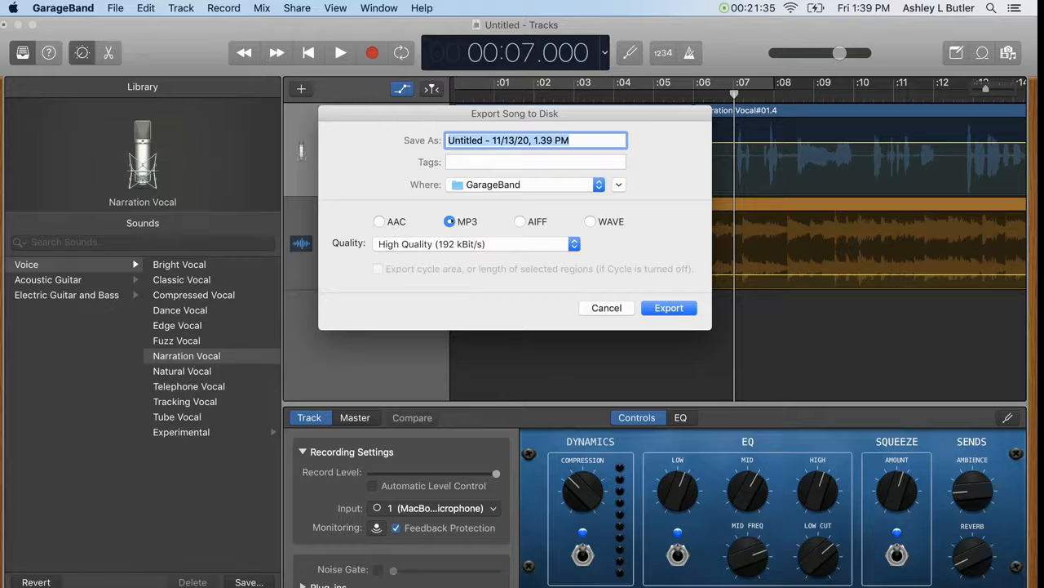